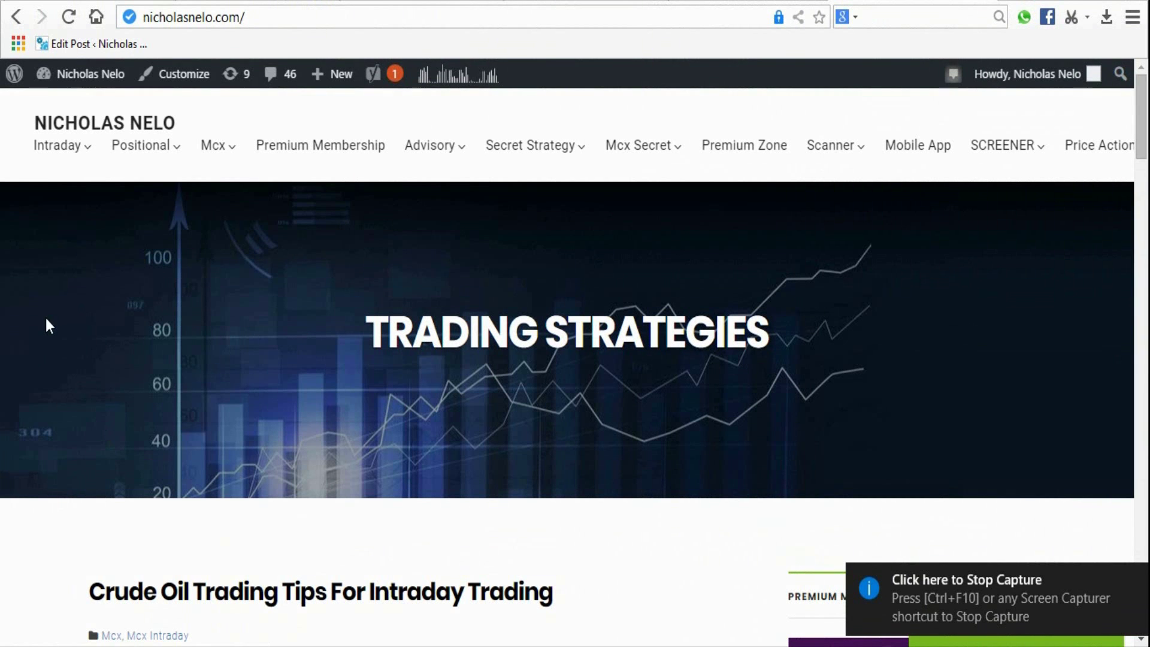
Open Intraday > Technical Analysis Lessons and scroll through the Lesson 1 and Lesson 2 videos.
mouse_move(58, 149)
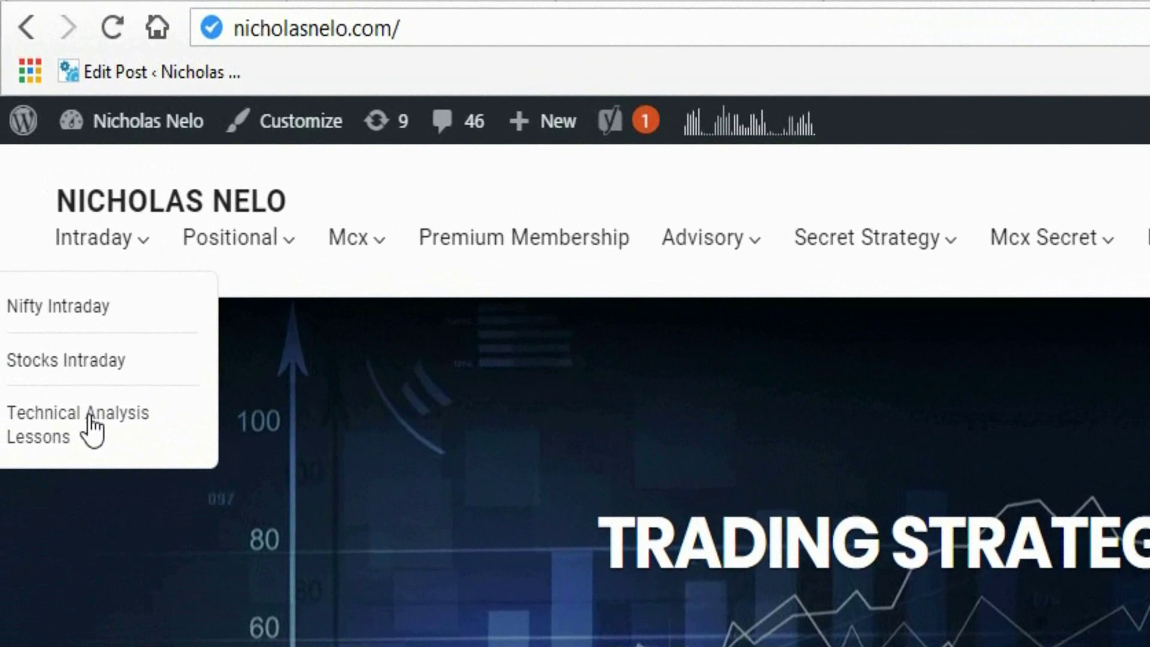
click(57, 277)
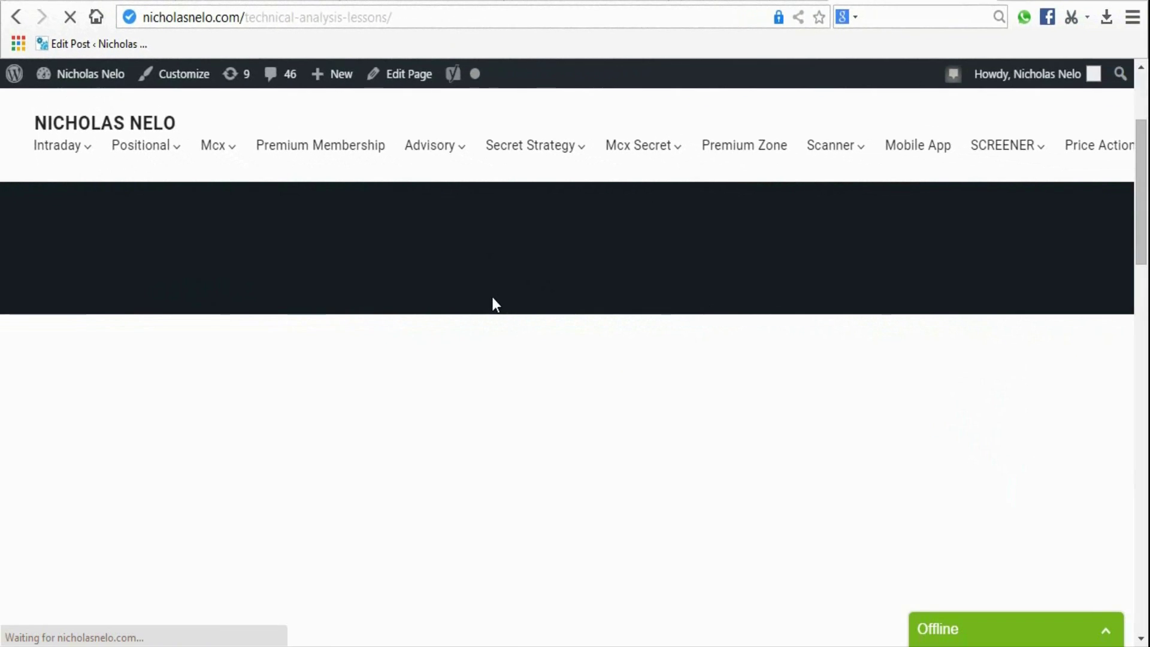
scroll(572, 306, down, 8)
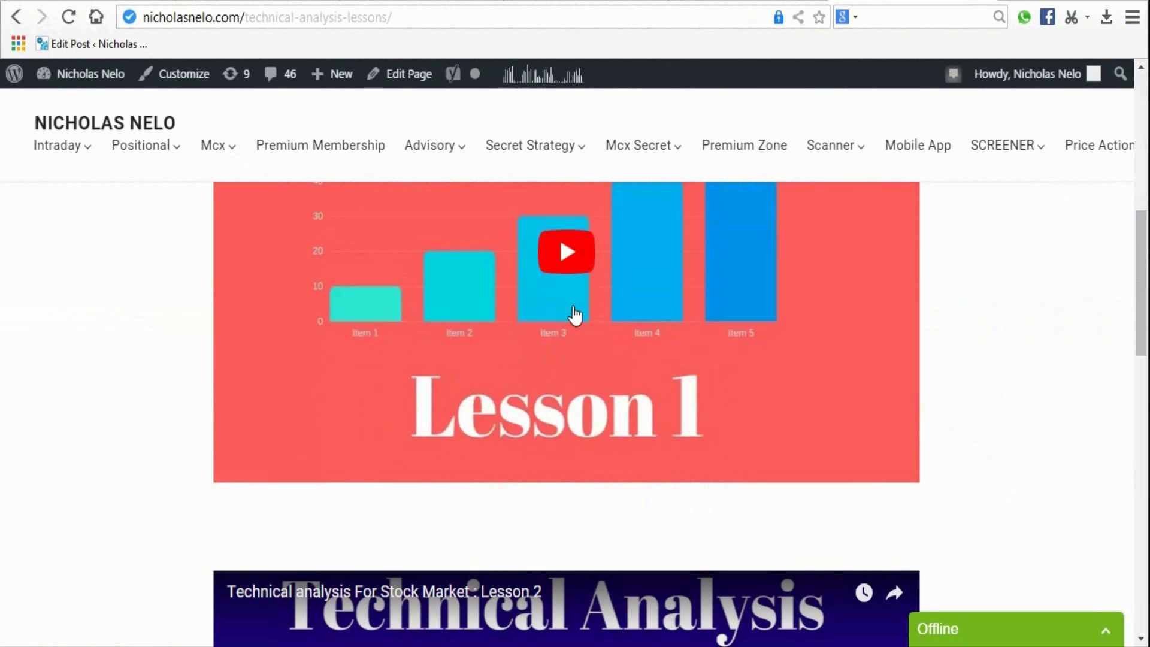
scroll(572, 314, down, 3)
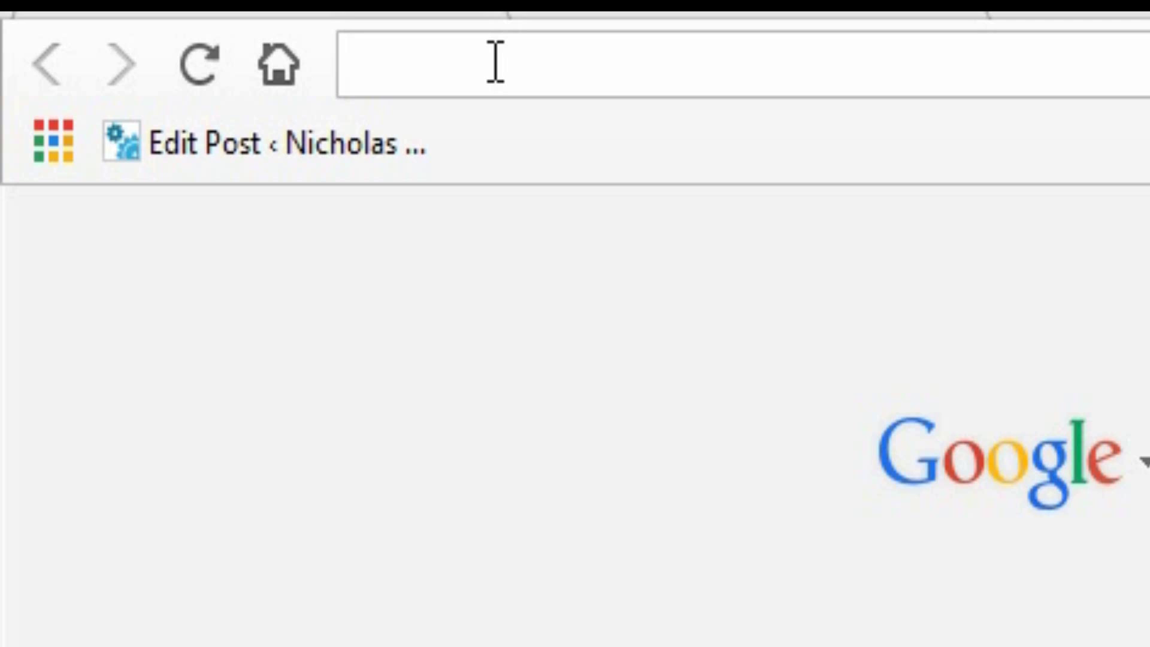
Load topstockresearch.com and open its Candlestick Summary of bullish and bearish patterns for Indian stocks.
text(topstockresearch.com/)
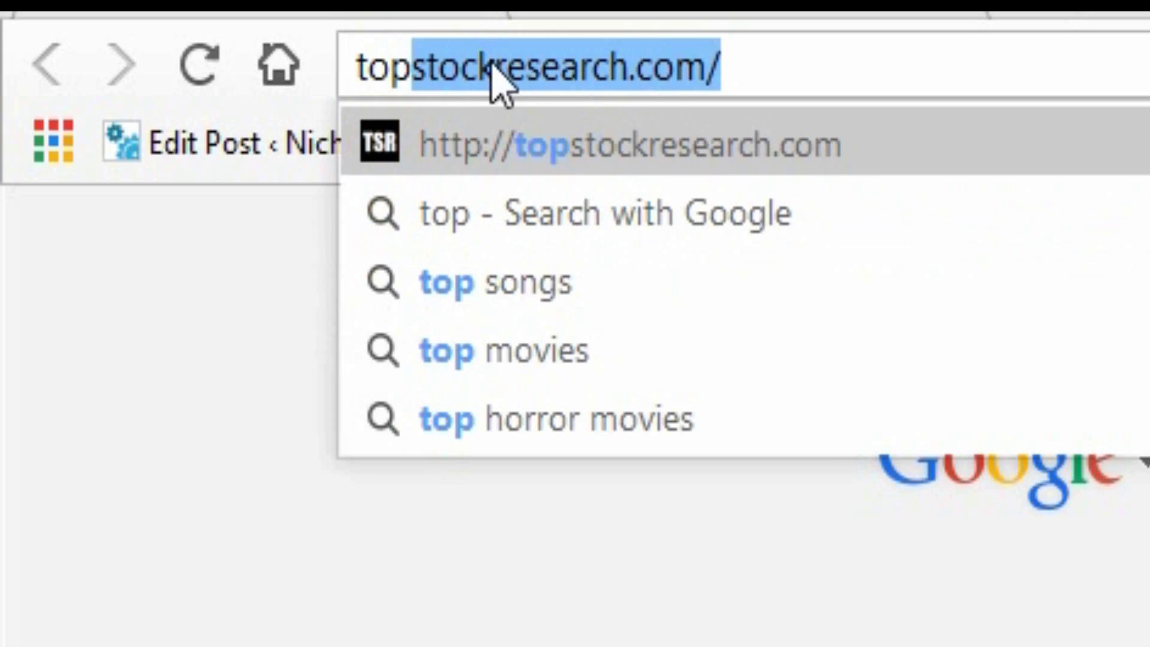
key(Return)
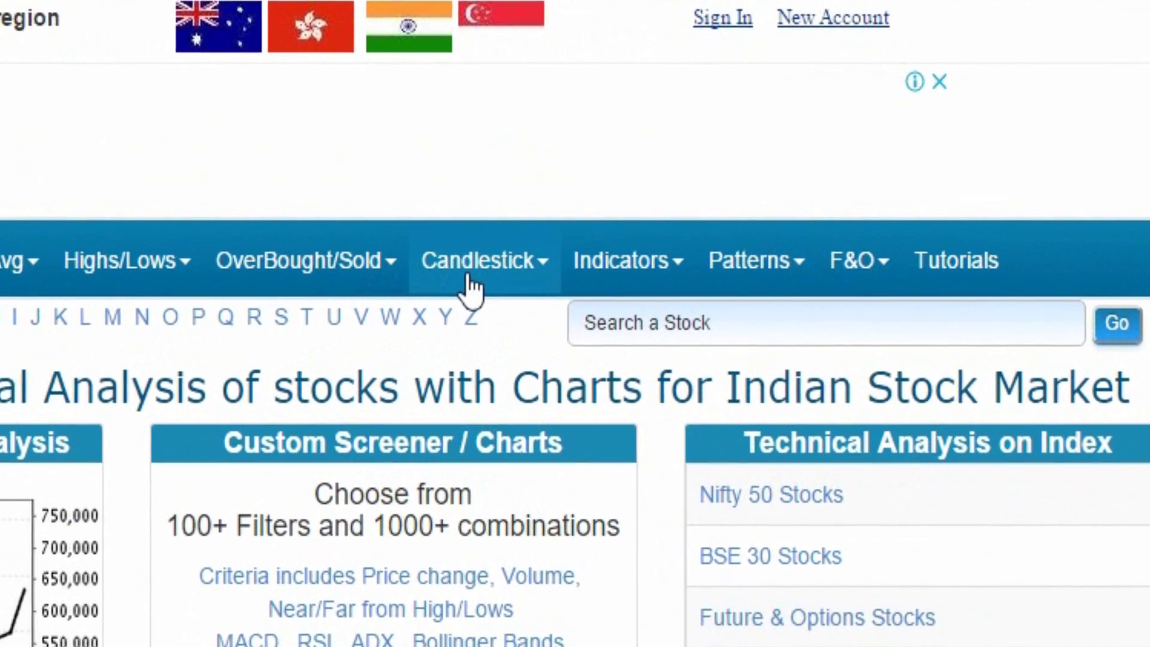
click(475, 267)
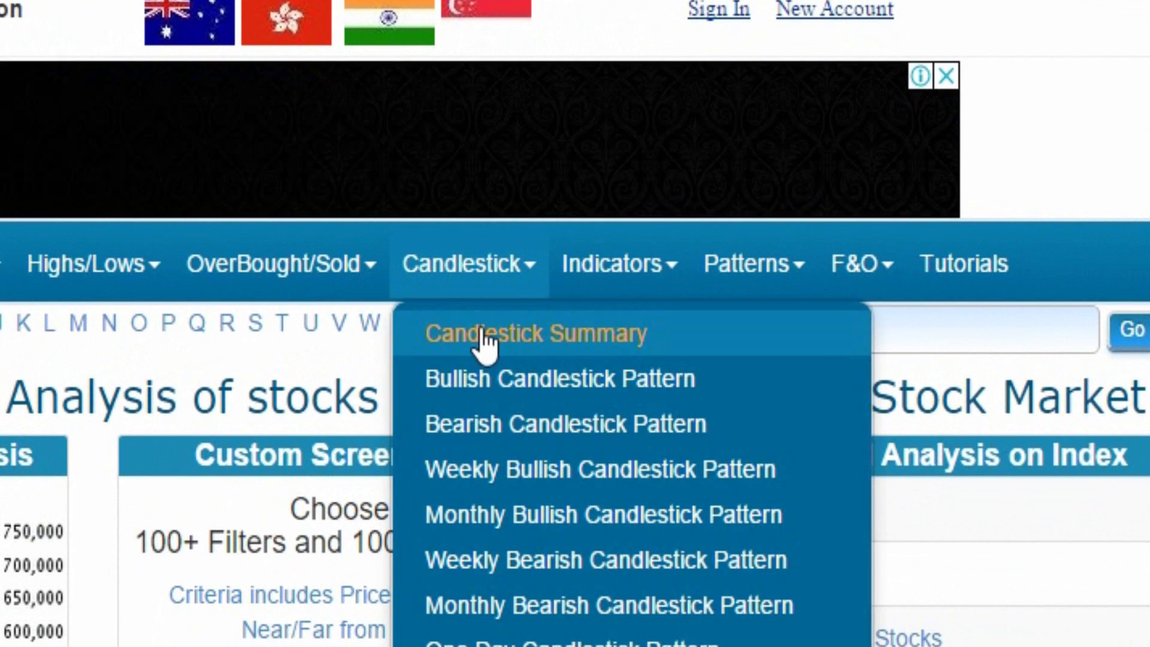
click(482, 342)
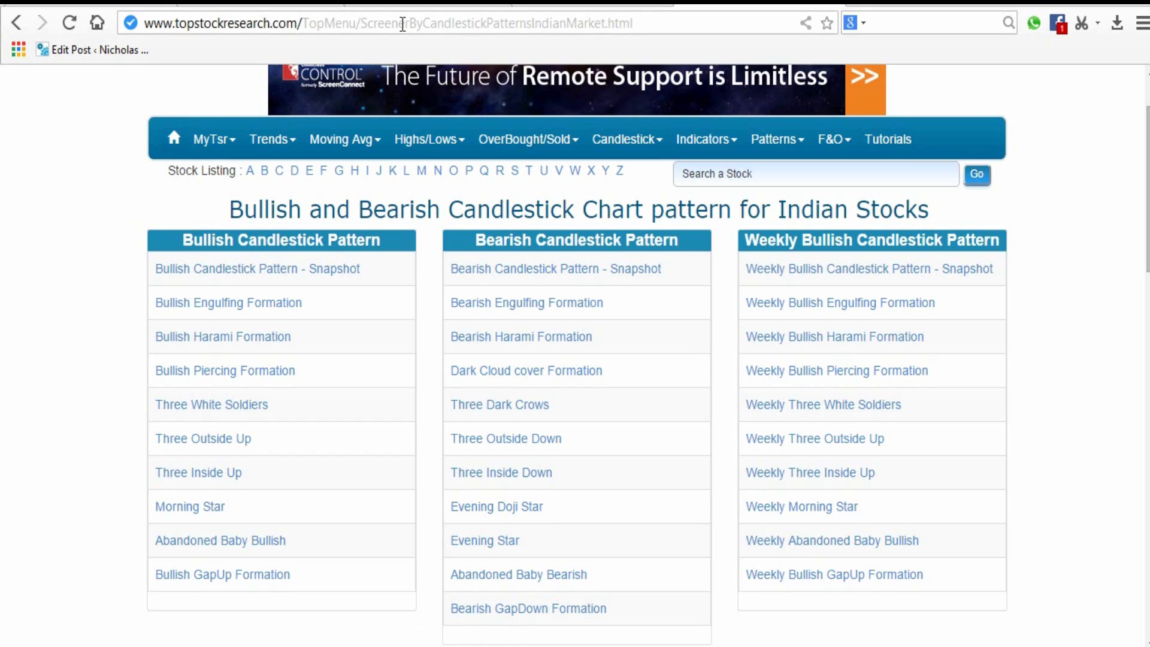
click(403, 24)
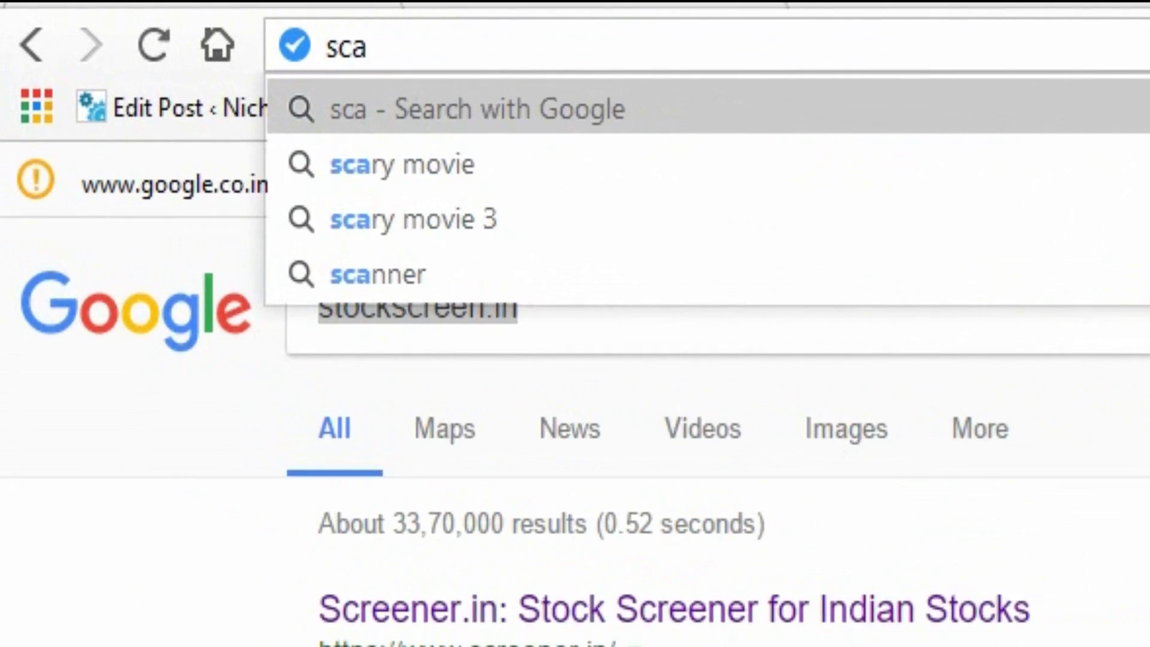
Load scanstock.in and scroll down to its daily candlestick pattern scanner table.
text(nstock.i)
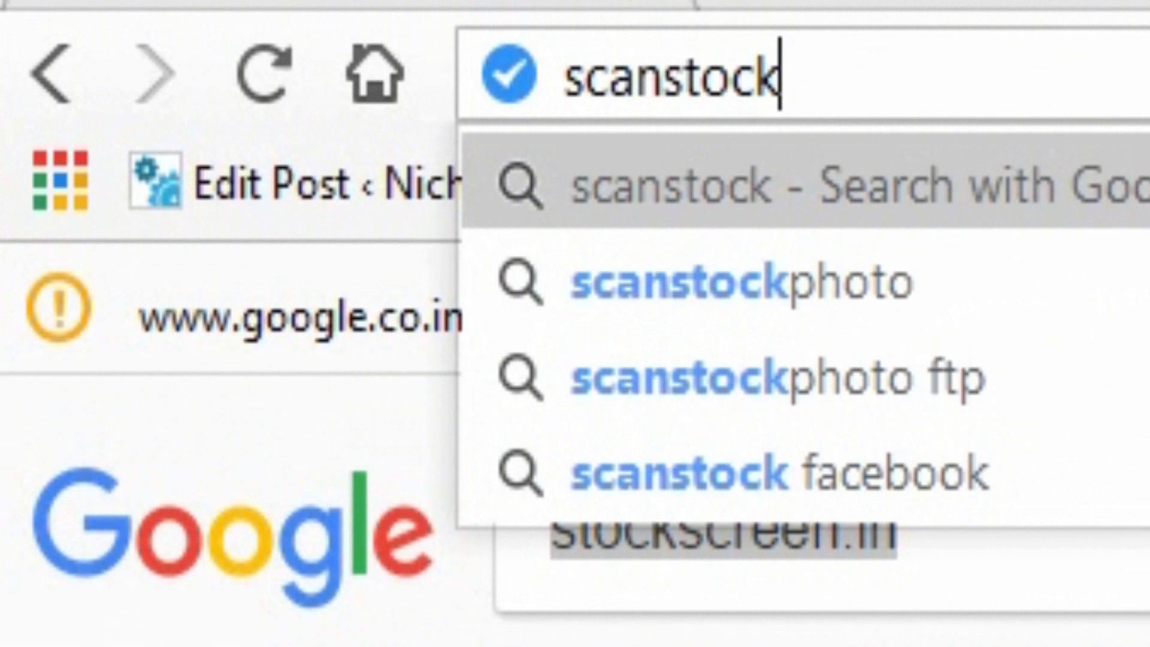
text(n)
key(Return)
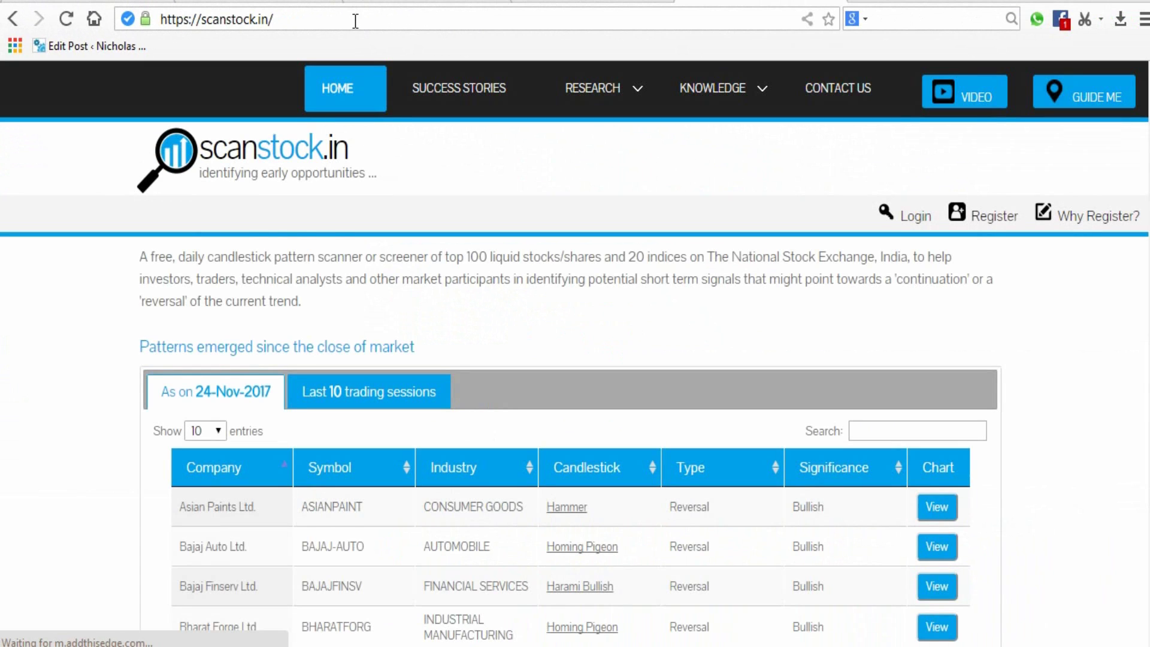
scroll(418, 400, down, 2)
scroll(418, 400, down, 3)
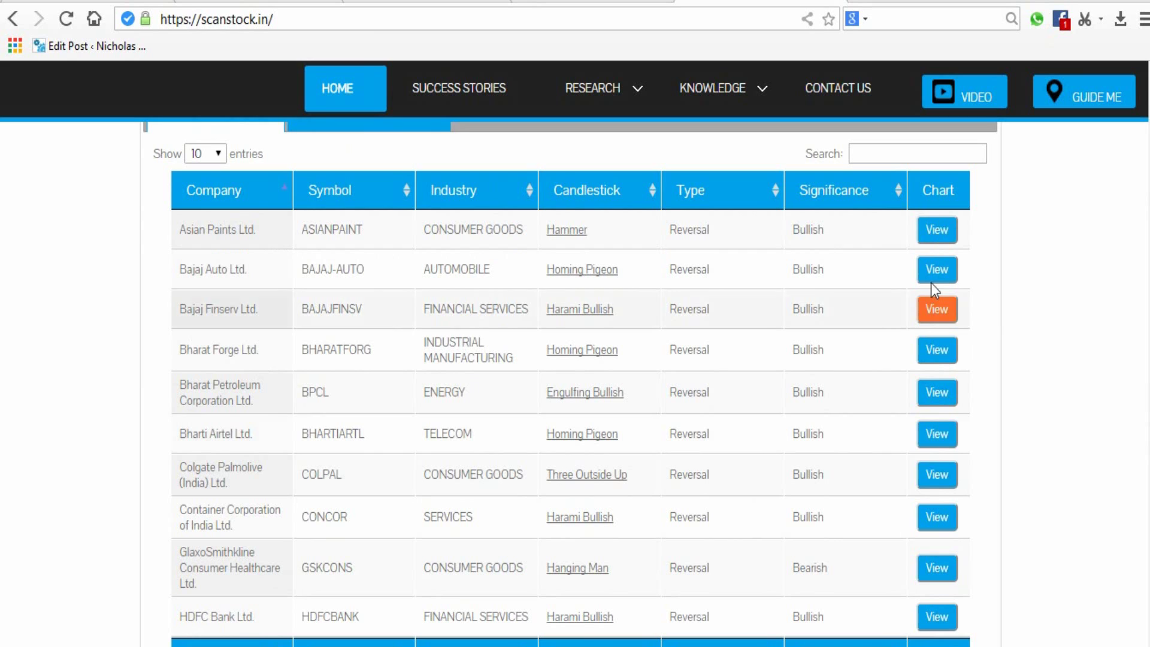
View the Asian Paints candlestick chart, then close the chart popup.
click(925, 238)
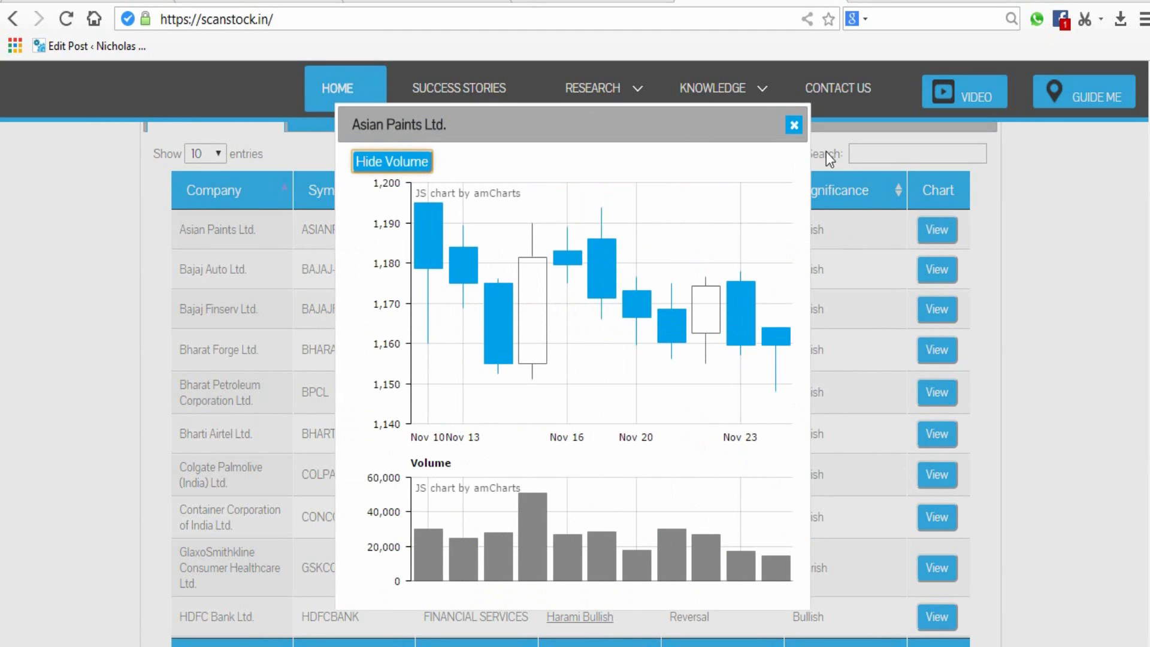
click(794, 127)
click(317, 19)
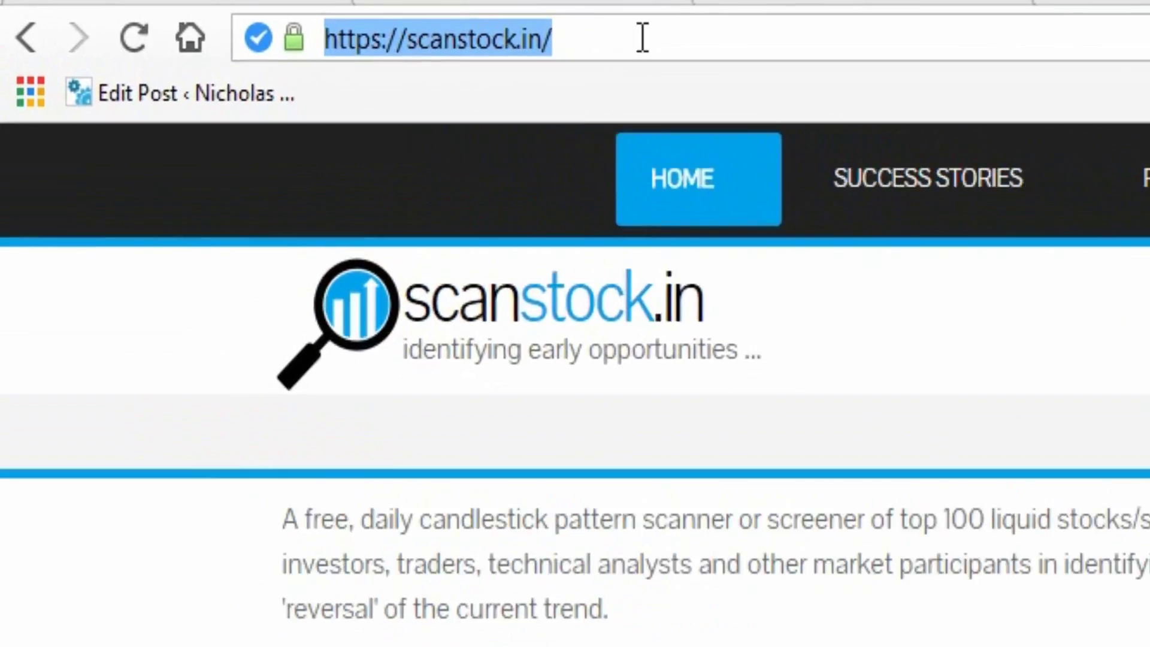
Load bigpaisa.com and open its Custom Stock Screener page.
text(bigpaisa.com/)
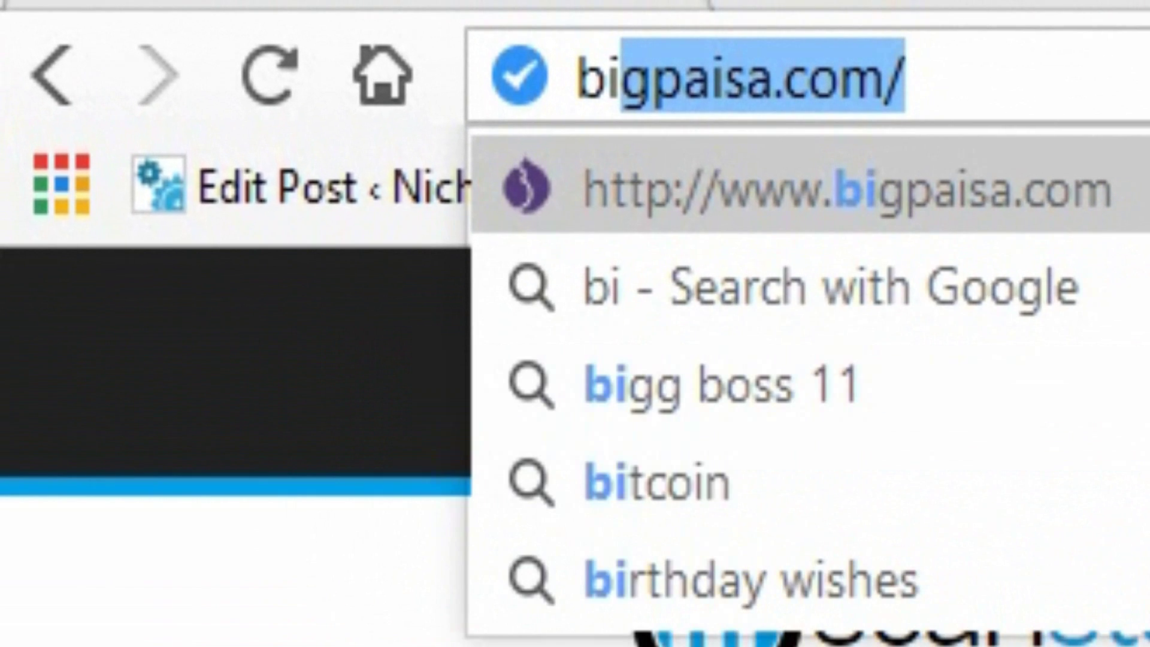
key(Return)
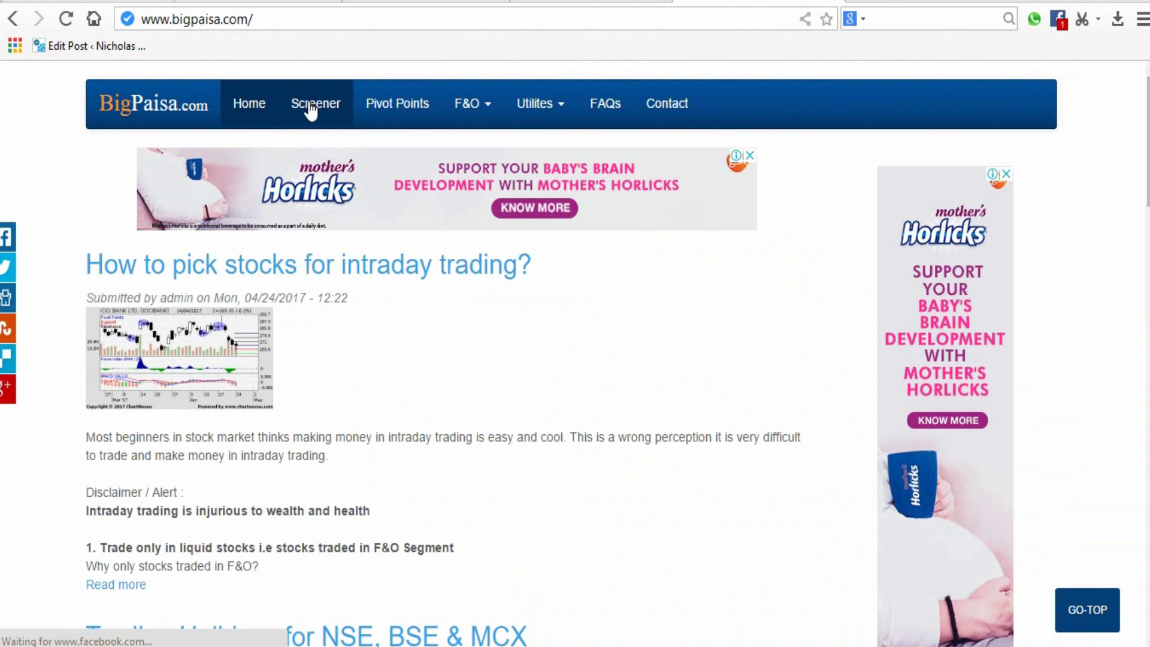
click(299, 106)
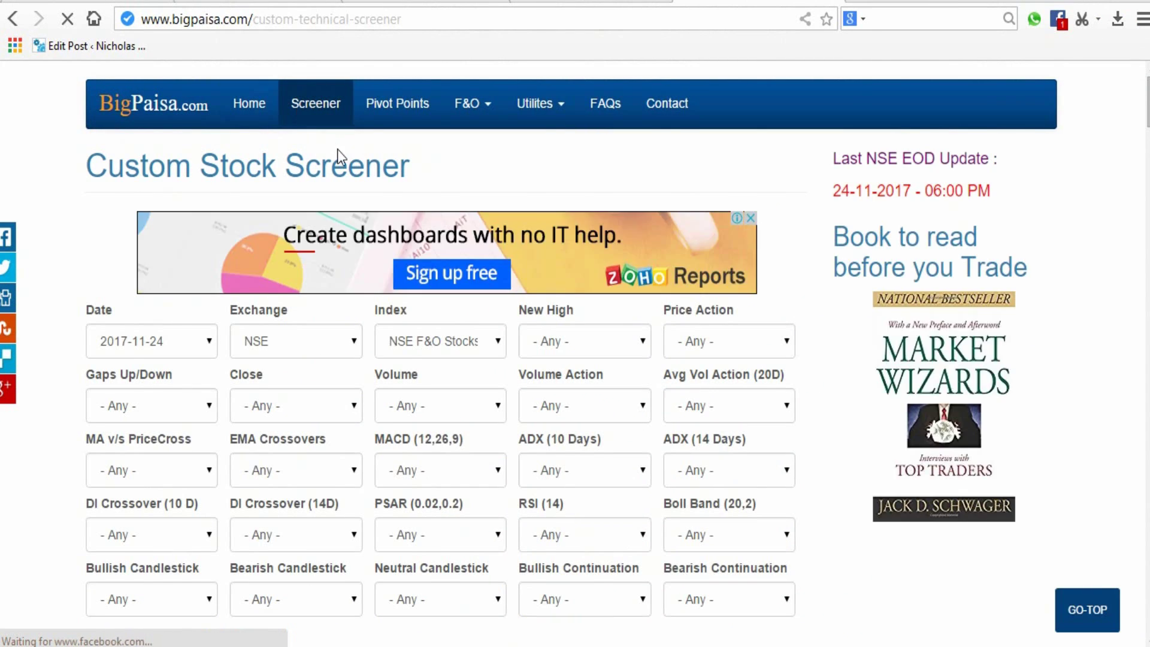
scroll(179, 395, down, 3)
Review the Bullish and Bearish Candlestick pattern lists, leave both on Any, and apply the screener.
click(173, 412)
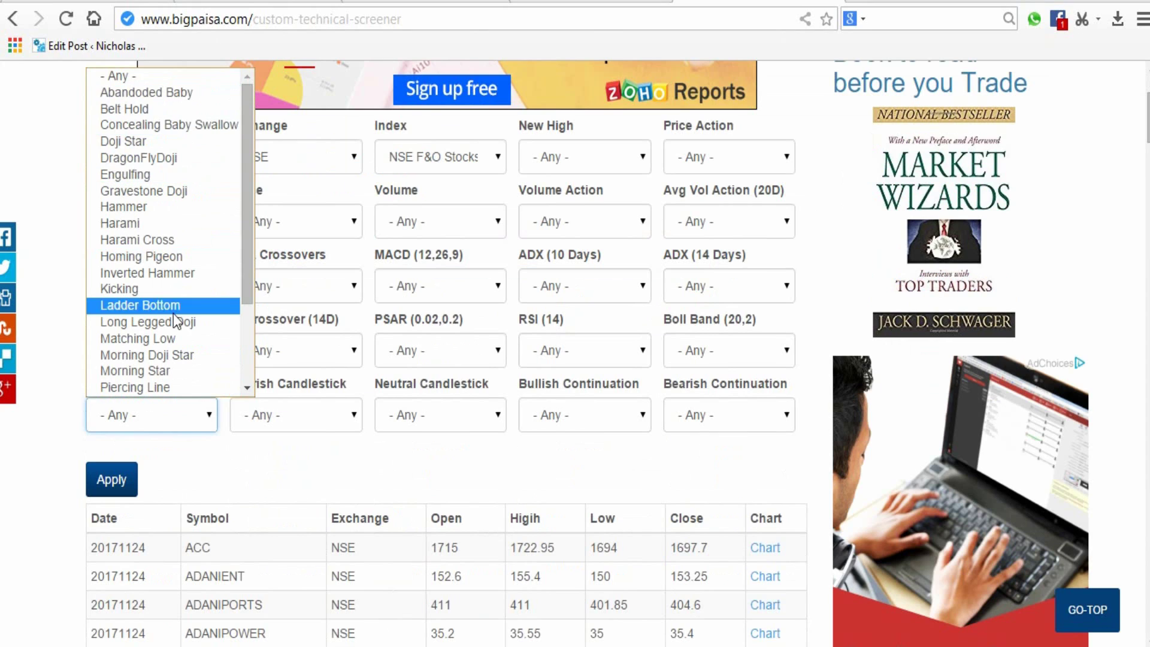
click(177, 457)
click(316, 418)
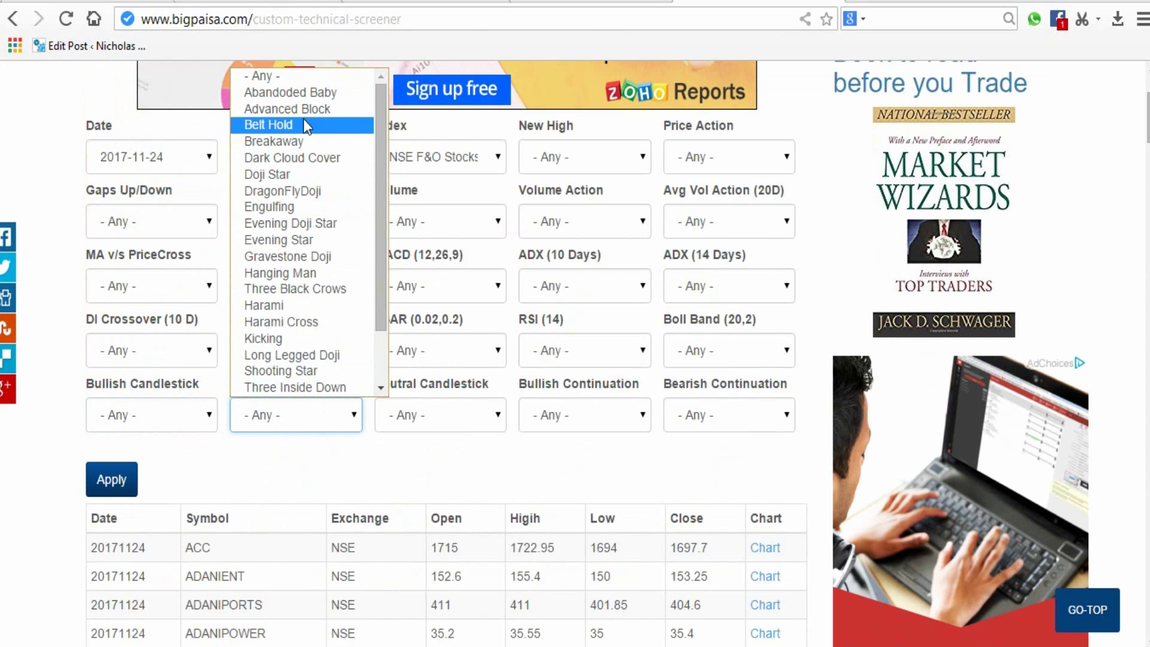
click(306, 459)
click(113, 480)
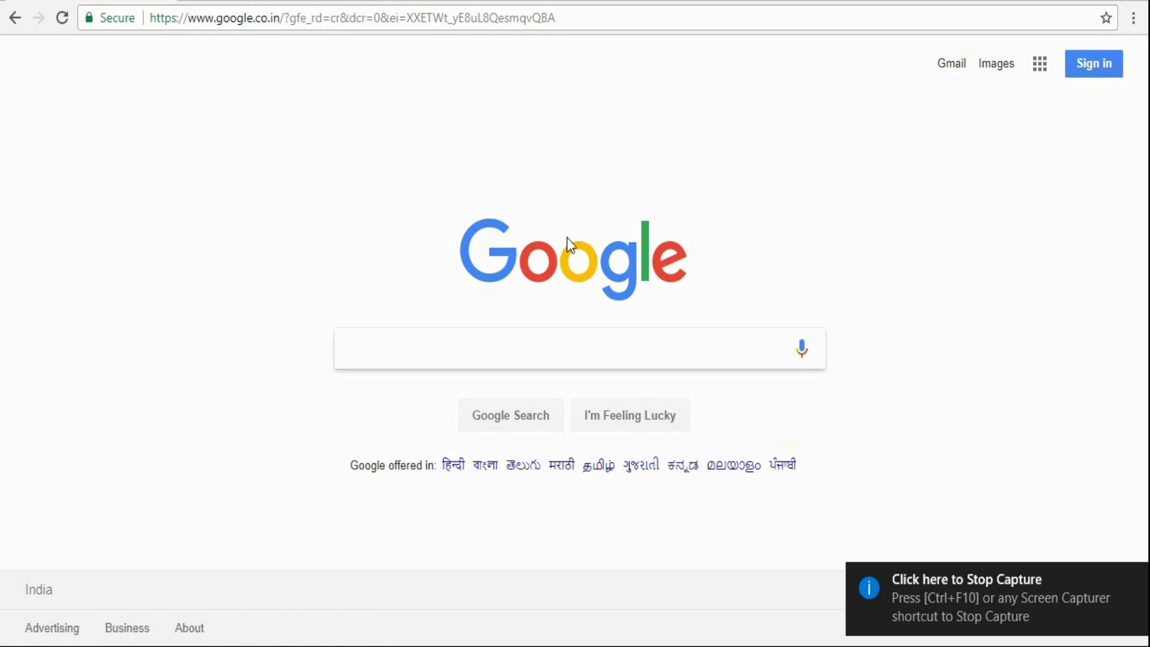
Sign in to the Google account via Gmail with the account e-mail and password.
click(950, 64)
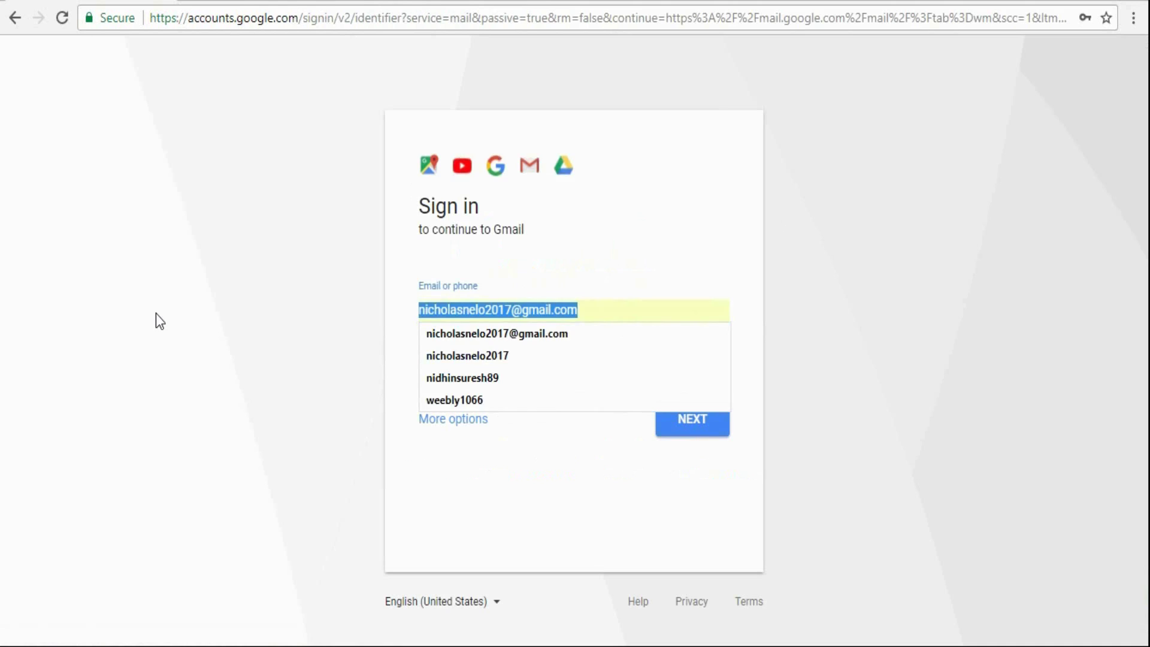
text(nidh)
click(698, 418)
click(697, 398)
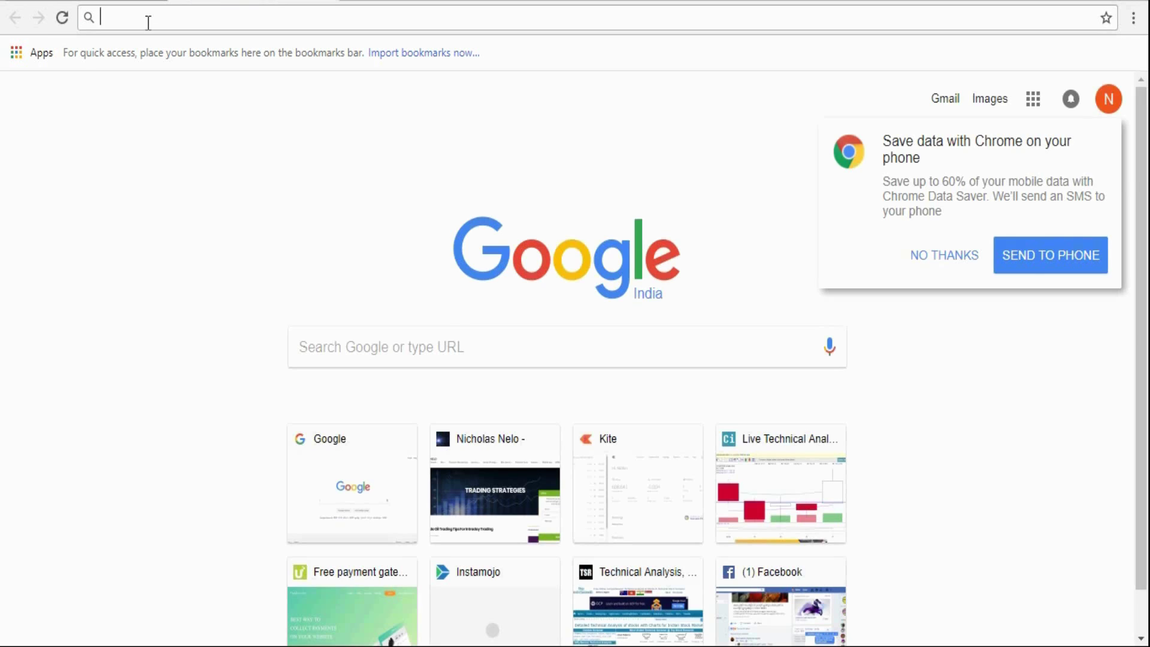
Load the nicholasnelo.com home page in the address bar.
text(nicholasrelo.com)
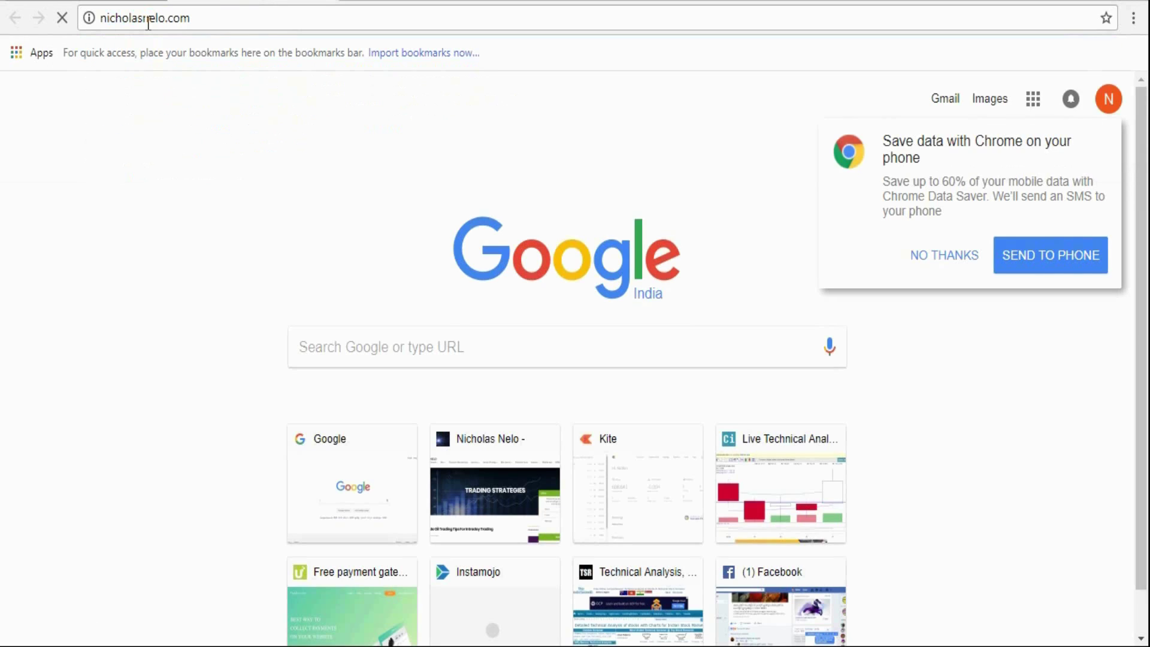
key(Return)
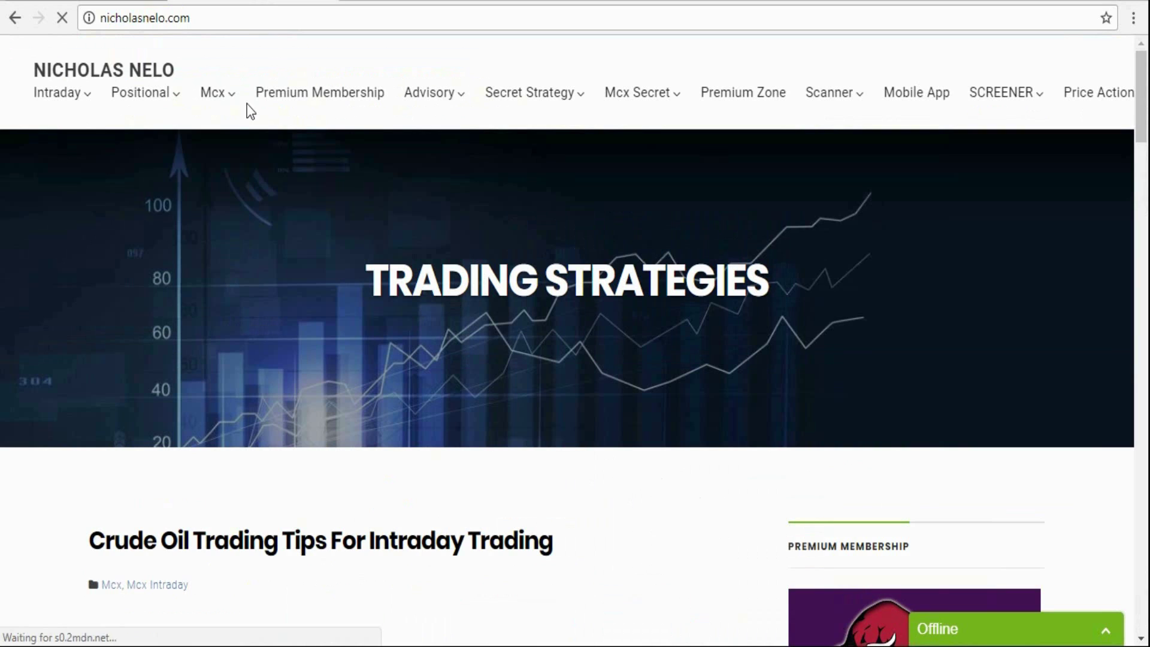
mouse_move(450, 101)
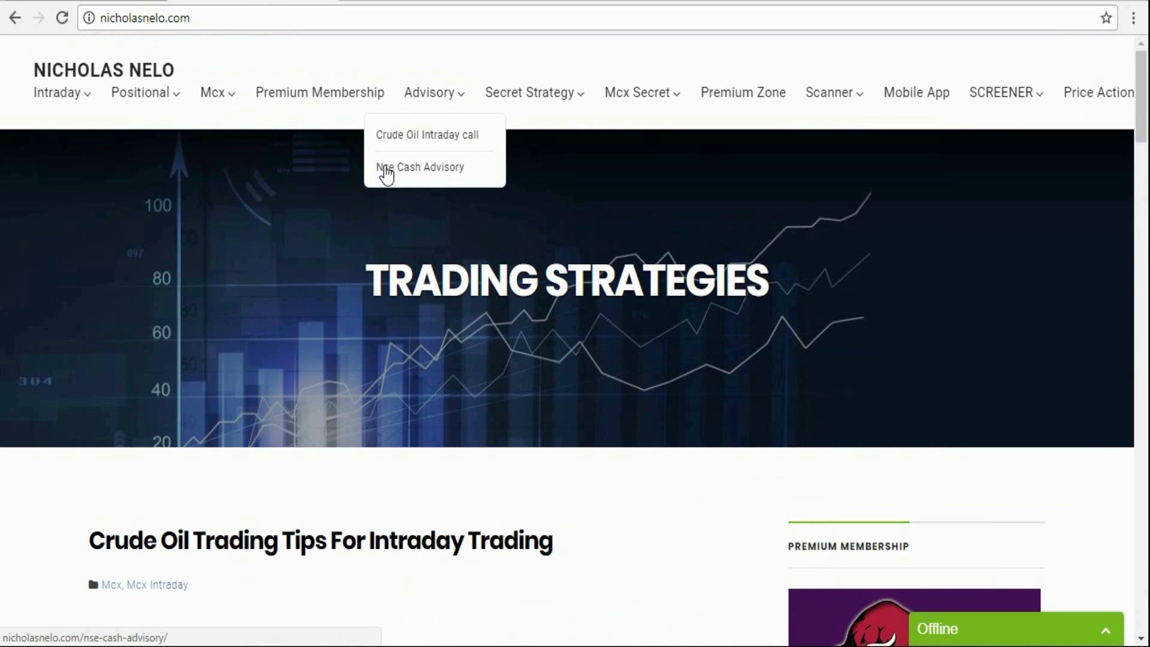
Open the Advisory > Nse Cash Advisory page and follow its linked advisory spreadsheet.
click(416, 167)
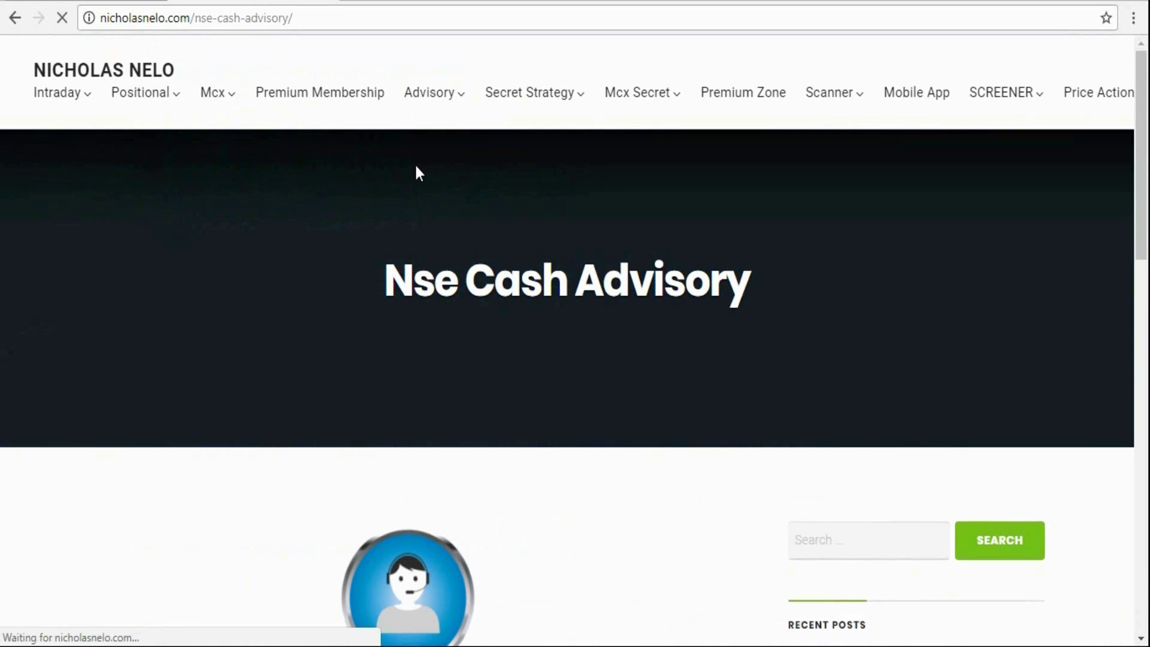
scroll(417, 175, down, 5)
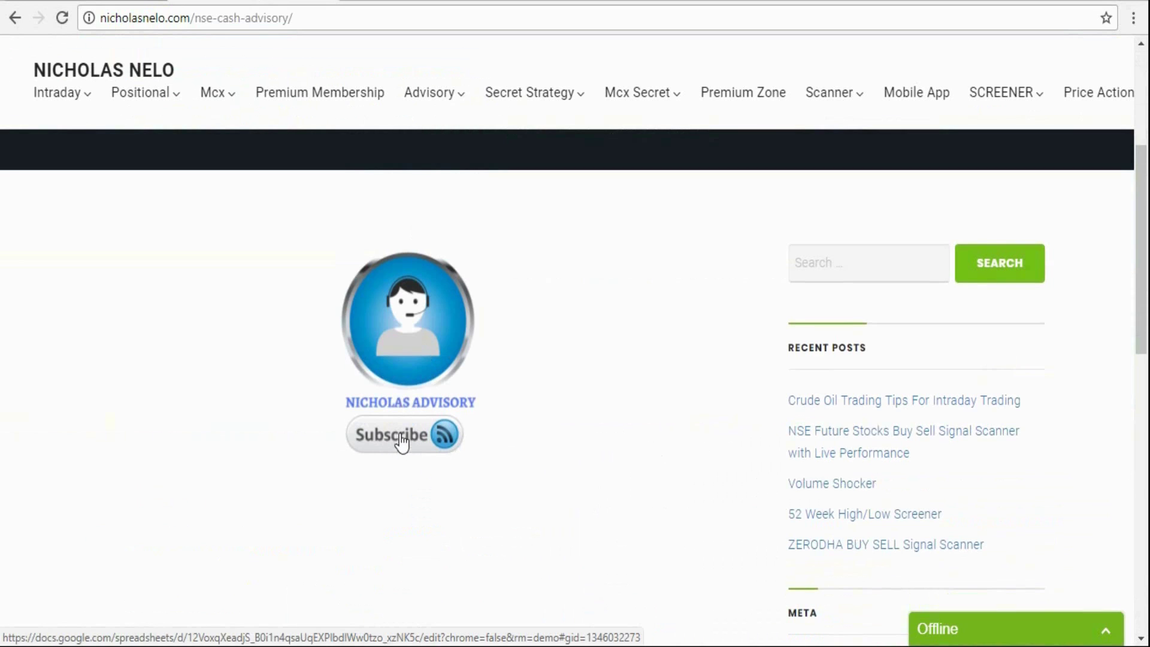
click(400, 437)
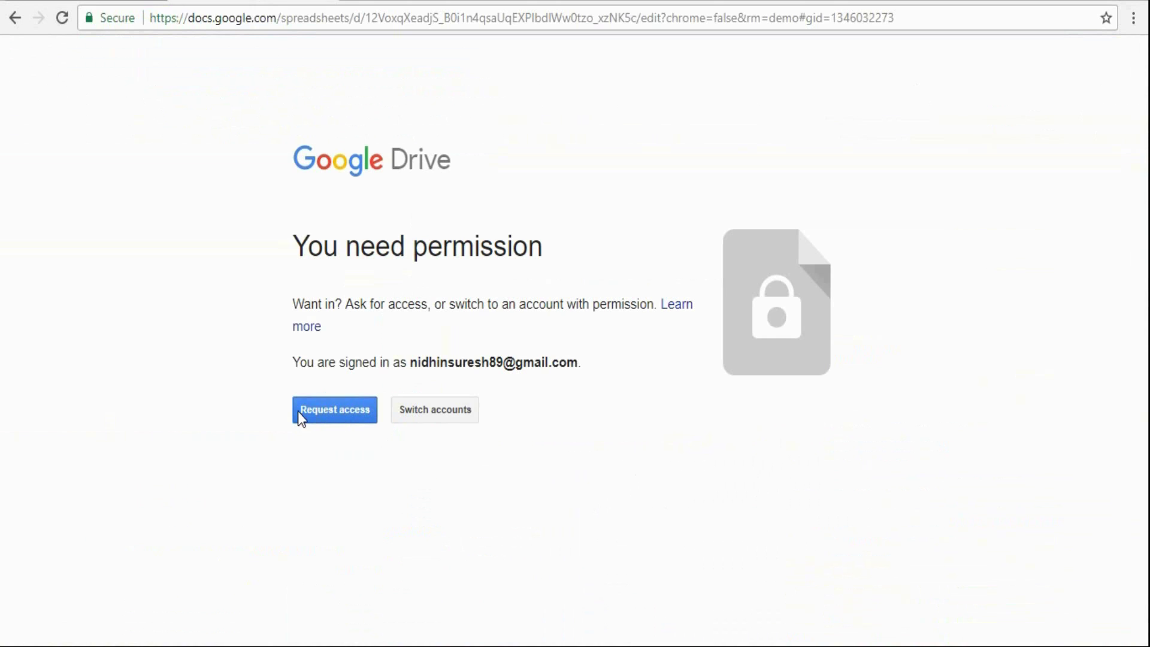
Request access to the Drive spreadsheet and reload the page to confirm.
click(346, 412)
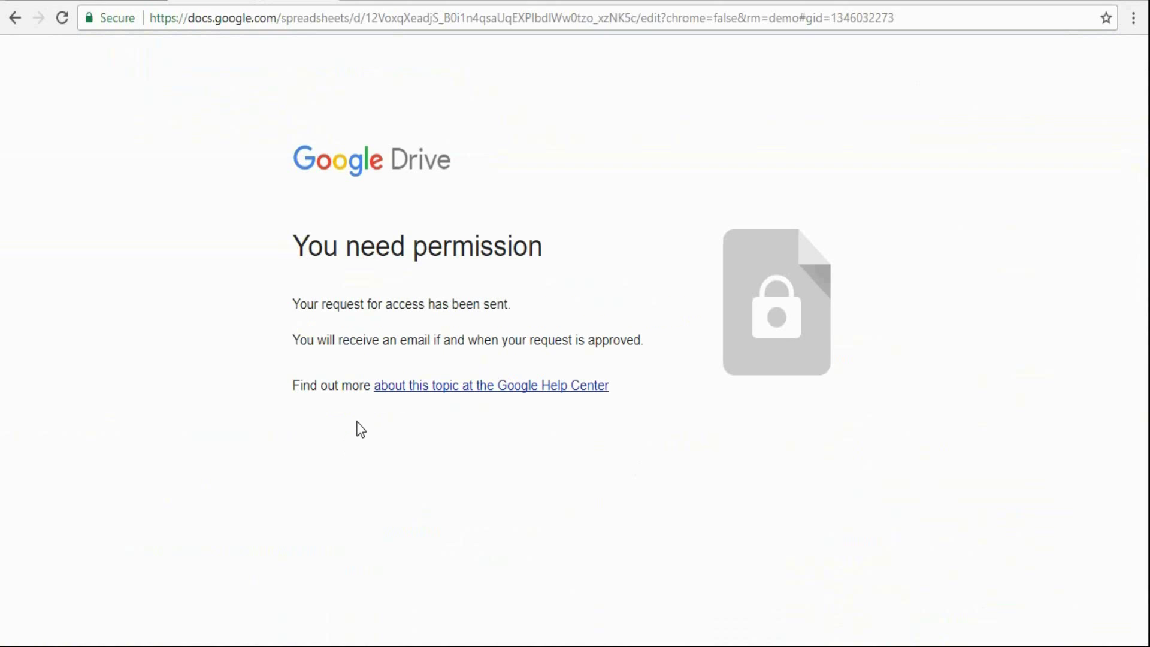
click(418, 19)
key(Return)
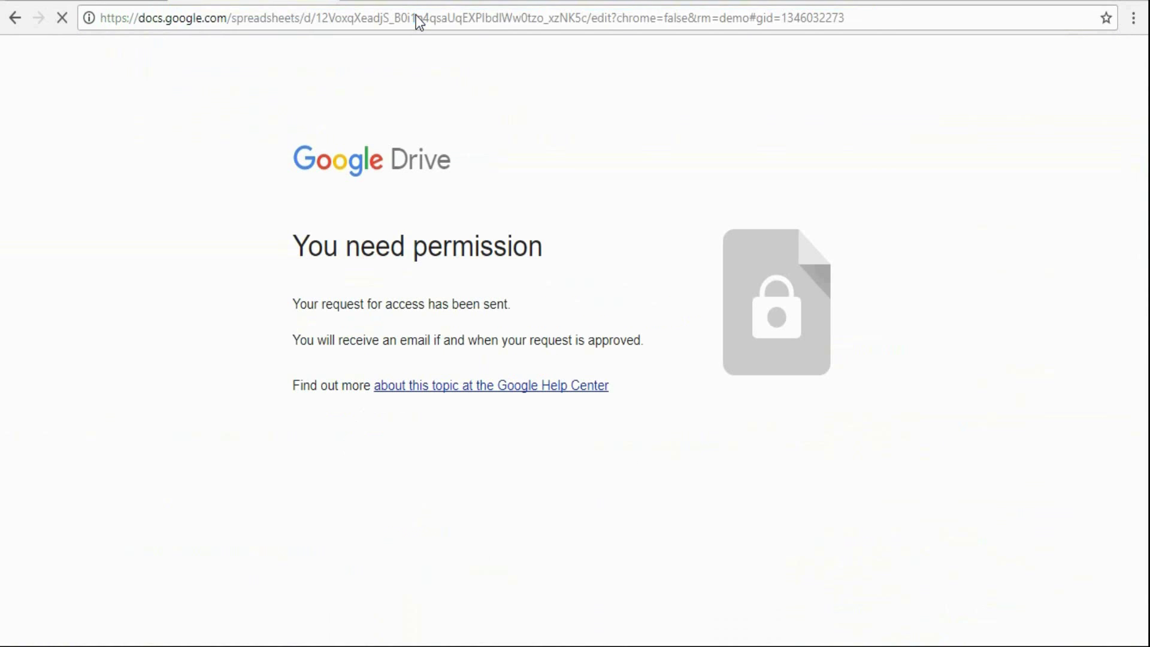